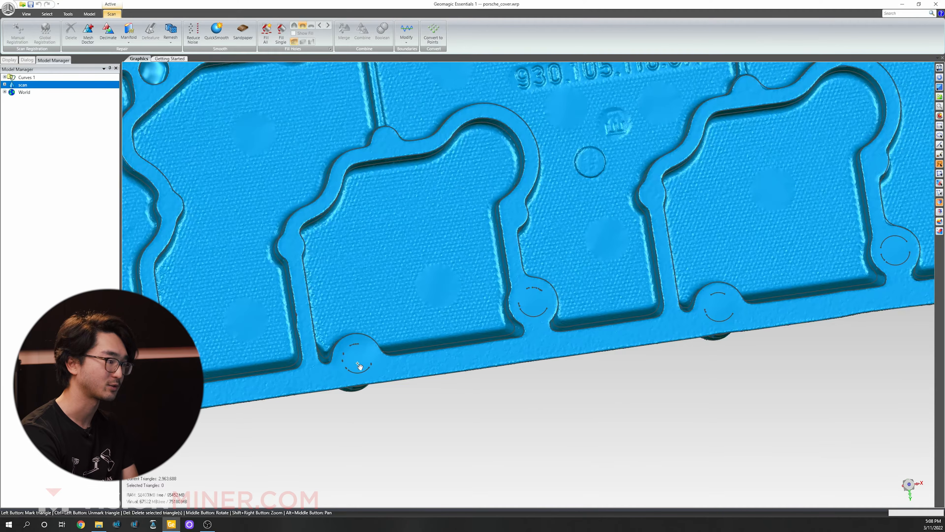
Step: Begin AutoSurfacing on the cover's scan mesh
scroll(374, 366, down, 5)
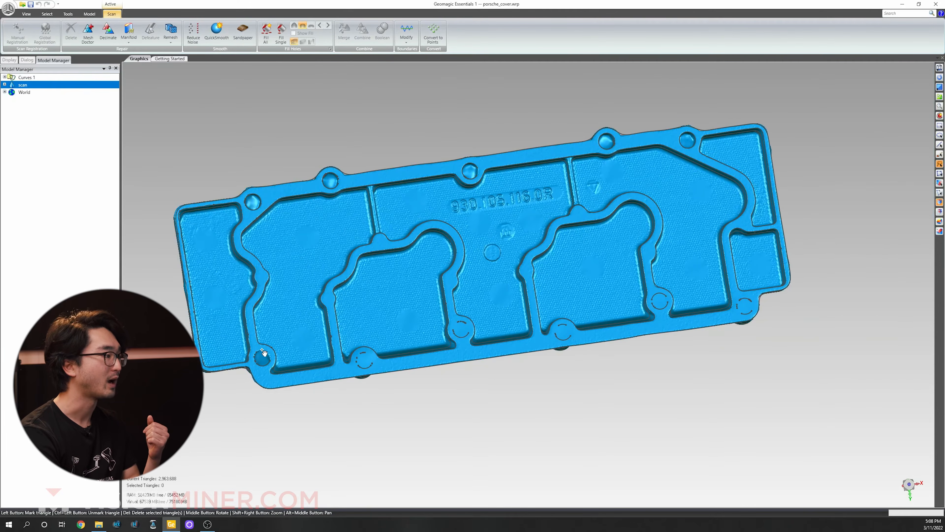
middle_drag(428, 144, 493, 245)
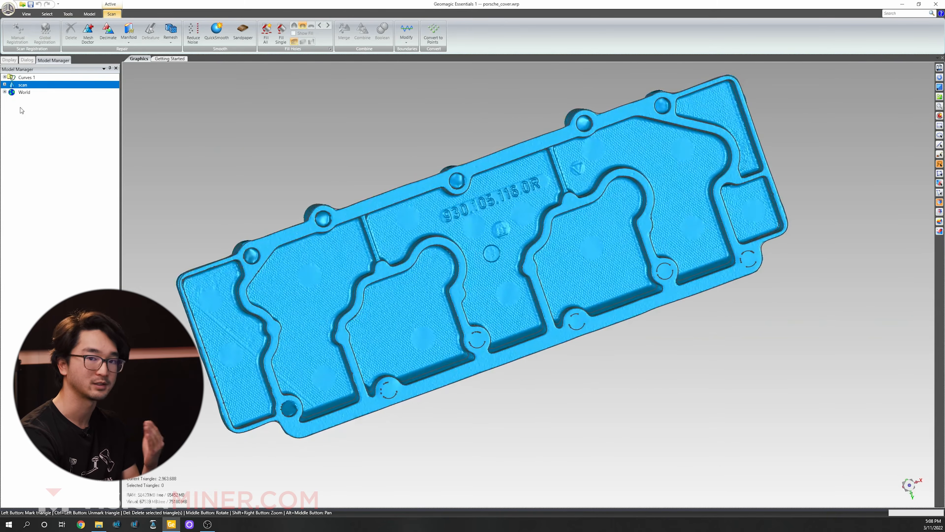
click(68, 14)
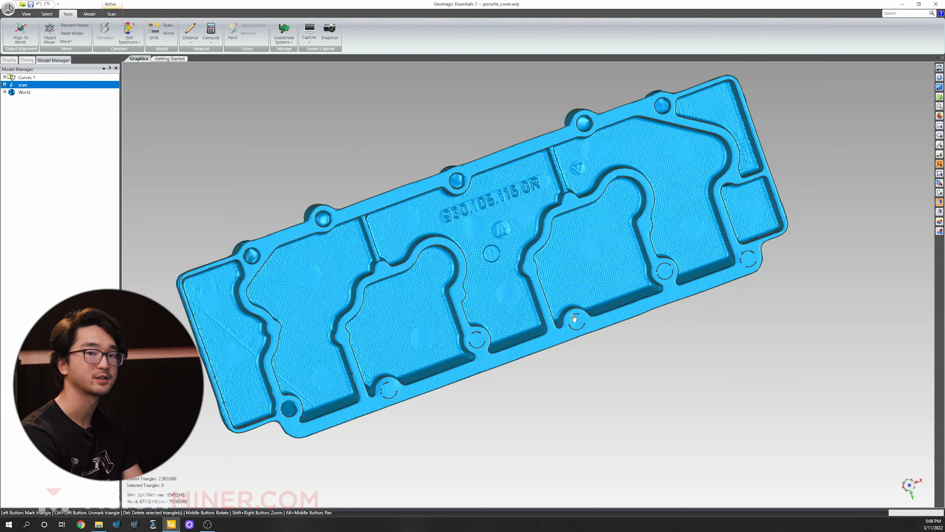
click(92, 15)
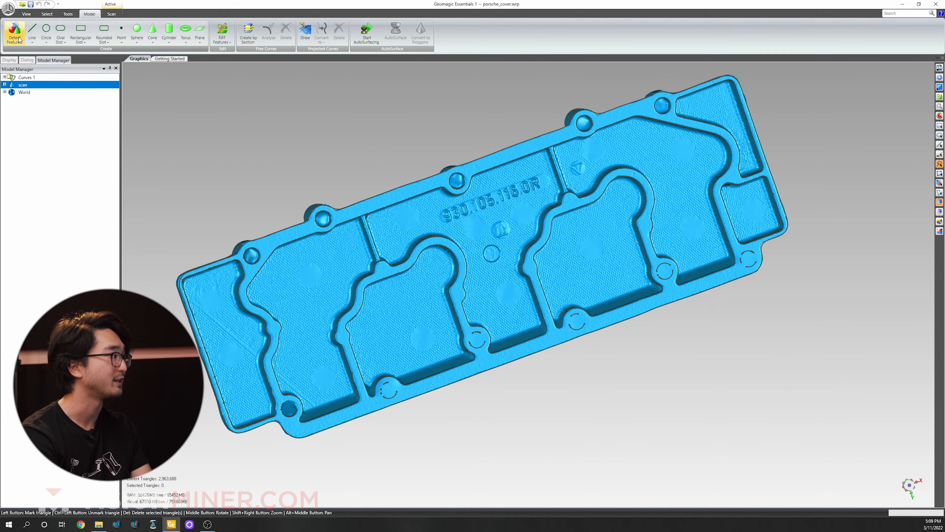
click(376, 40)
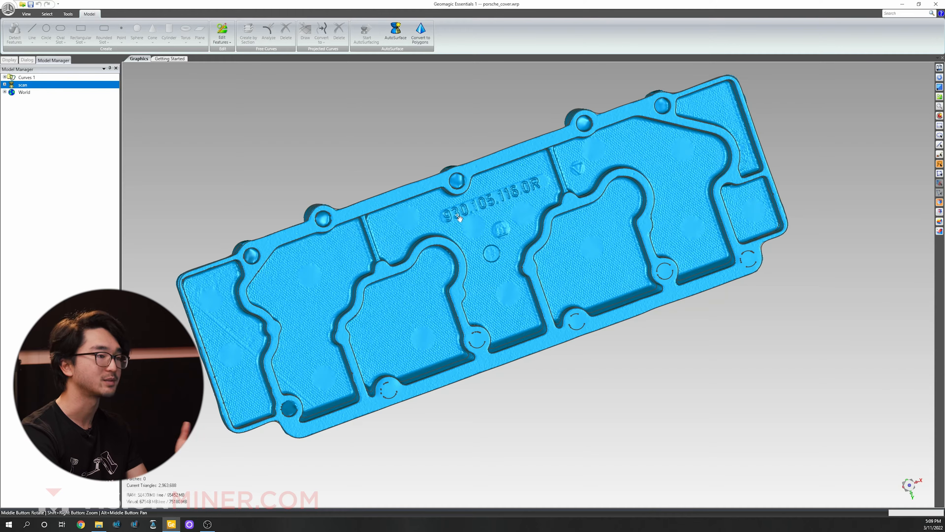
Step: Run AutoSurface on the scan with the Surface Detail raised slightly to about midway, using Mechanical geometry, an auto-estimated patch count and adaptive fitting
middle_drag(458, 217, 600, 249)
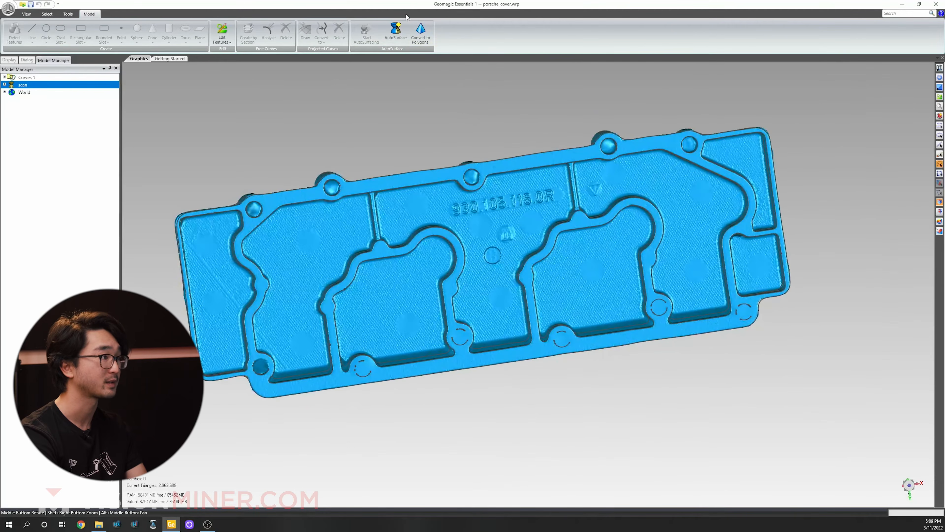
click(393, 44)
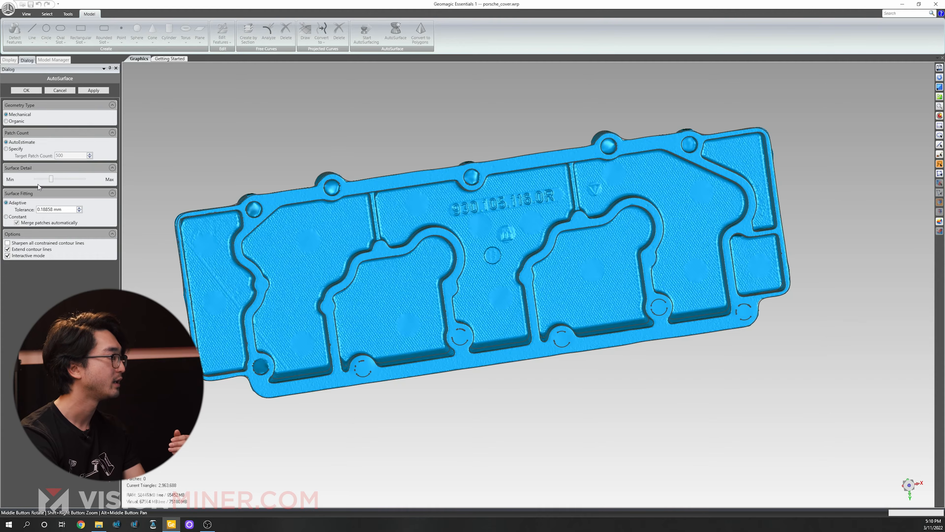
mouse_move(52, 179)
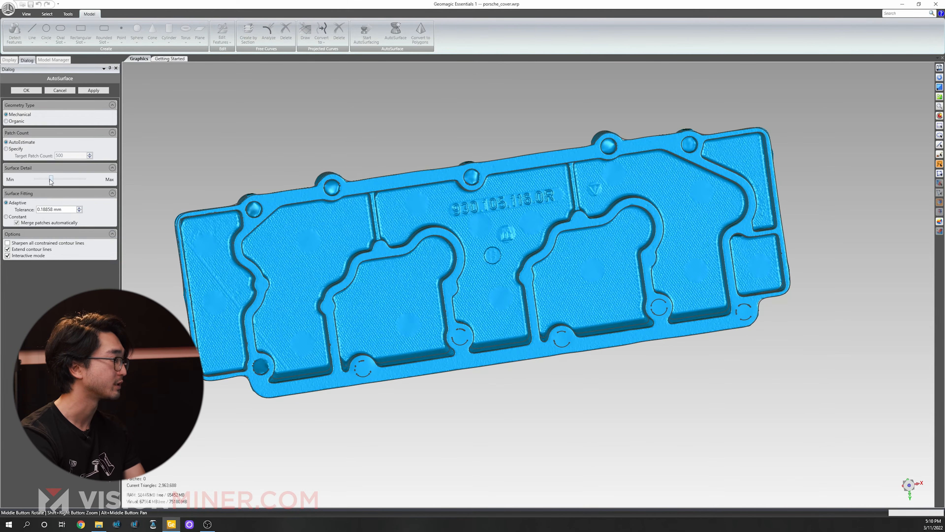
drag(52, 180, 59, 180)
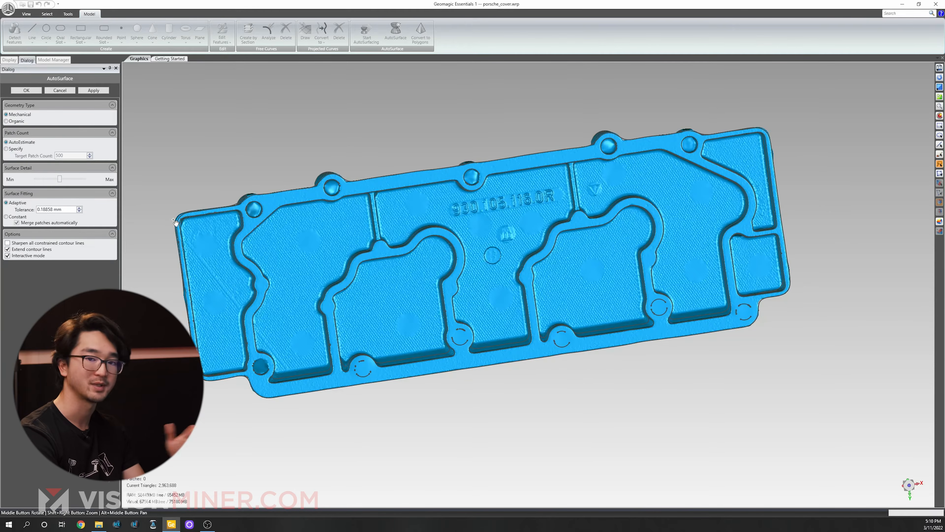
middle_drag(493, 303, 392, 184)
middle_drag(462, 208, 516, 245)
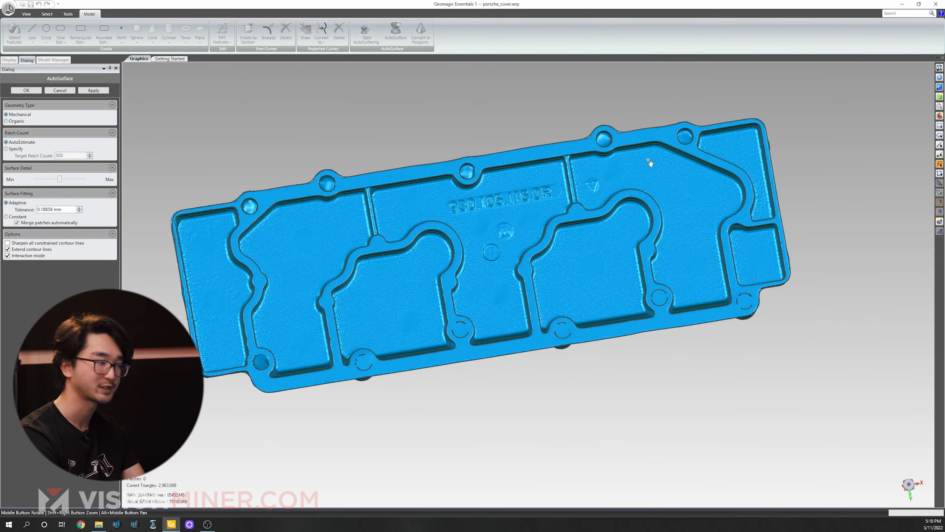
click(86, 91)
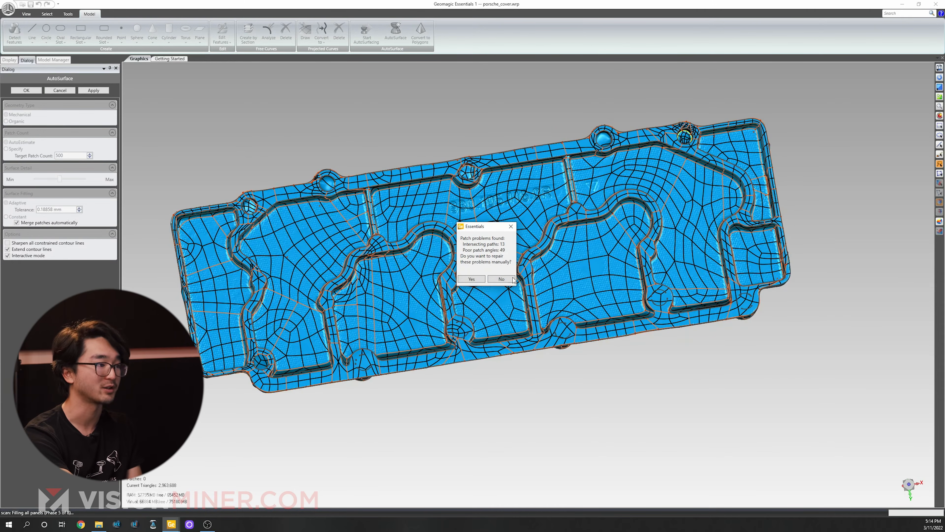
Step: Choose to repair the patch problems manually and slightly move a patch vertex on the recess edge near the raised part number
drag(490, 227, 464, 115)
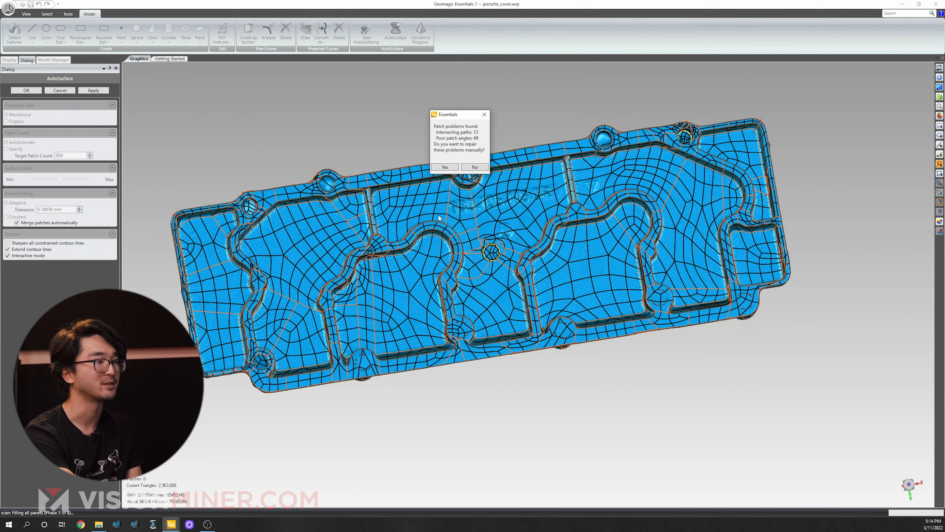
click(445, 167)
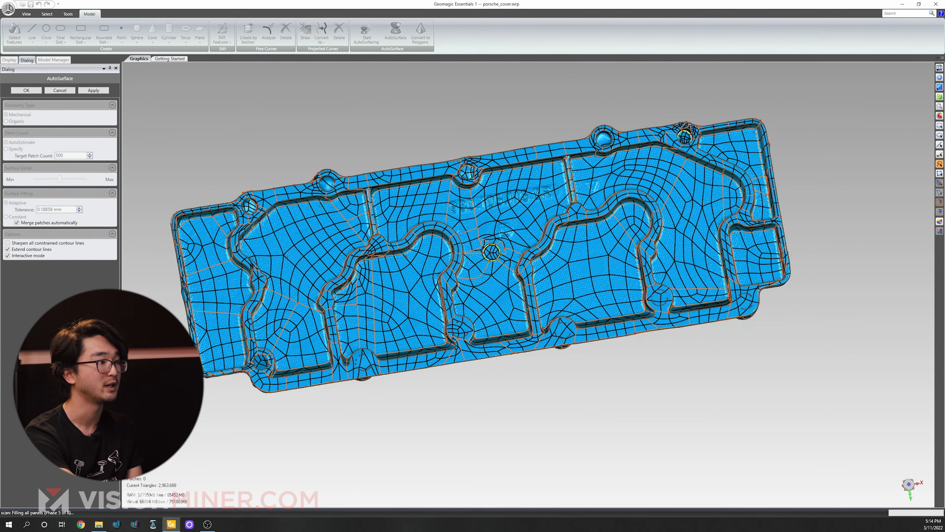
scroll(438, 196, up, 5)
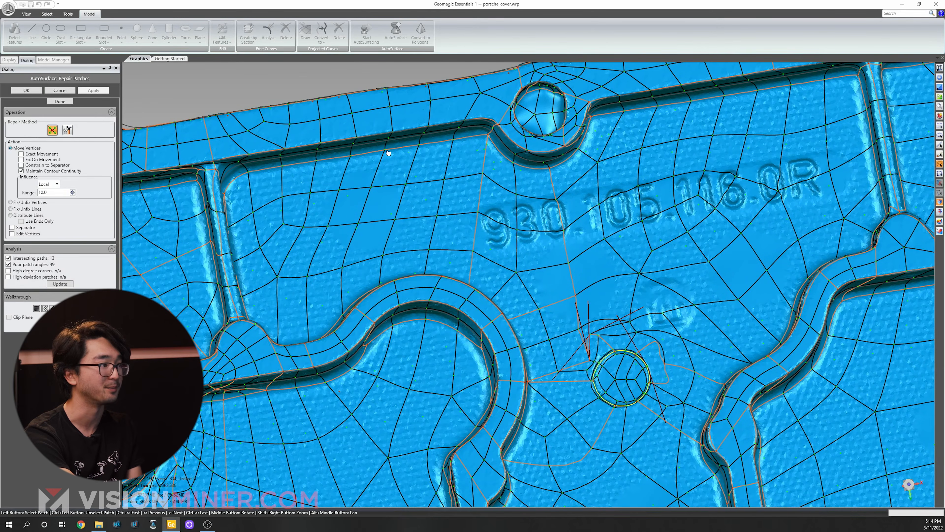
scroll(388, 154, up, 5)
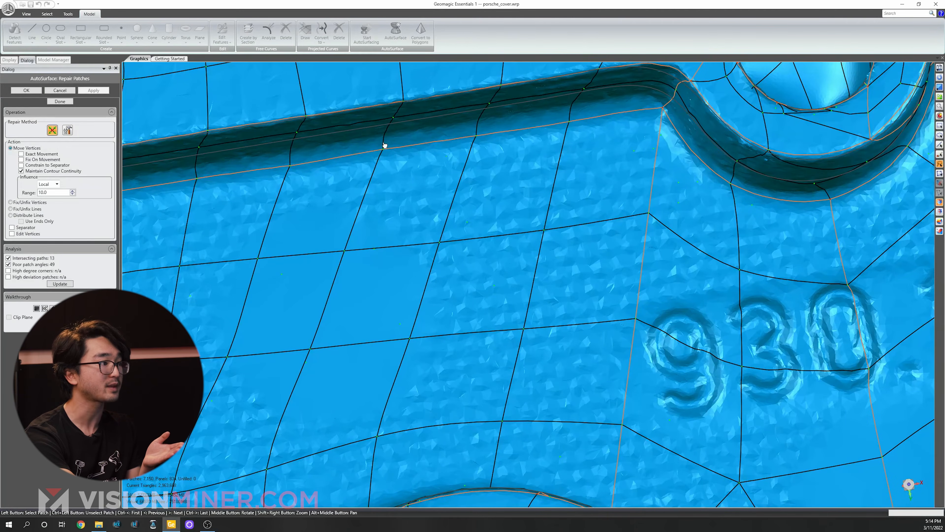
mouse_move(385, 150)
mouse_down()
mouse_move(398, 169)
mouse_move(386, 153)
mouse_up()
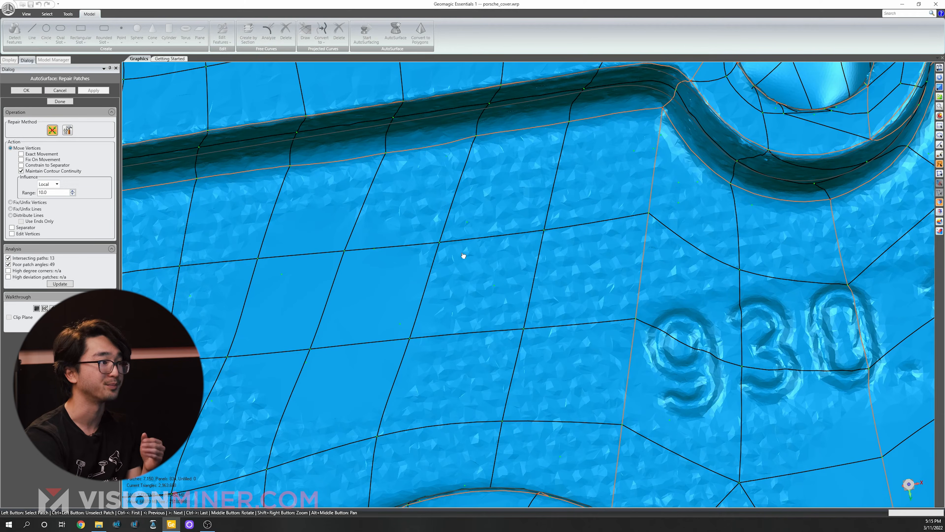
Step: Examine the patch layout on both sides of the cover, including the rib junctions on the back
scroll(472, 248, down, 10)
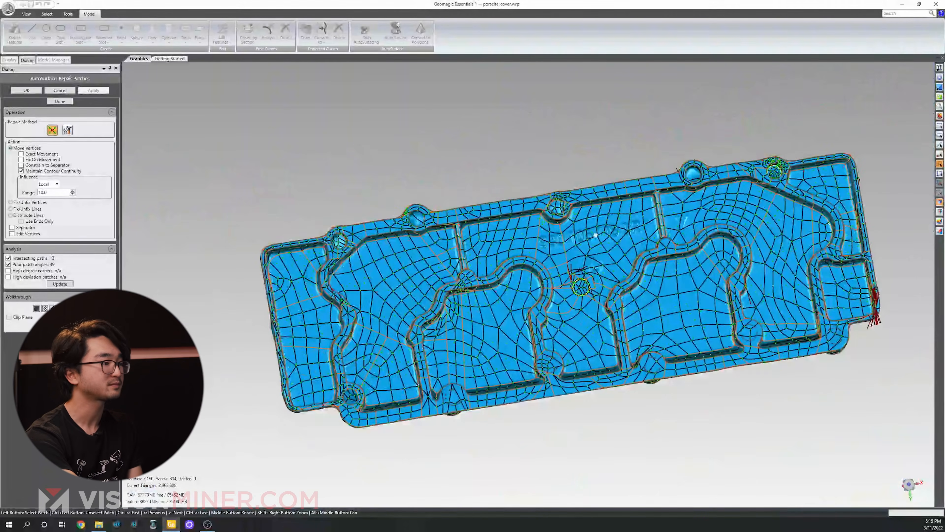
middle_drag(595, 236, 559, 308)
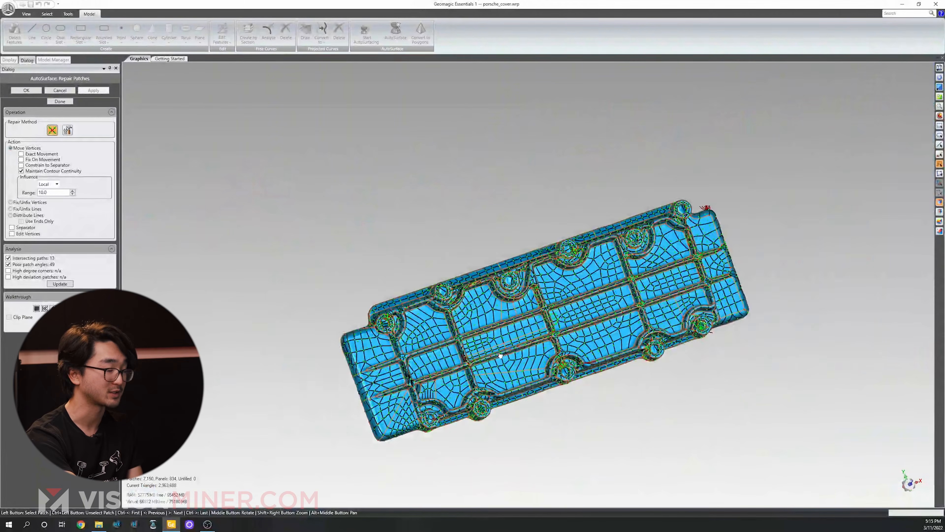
scroll(500, 356, up, 6)
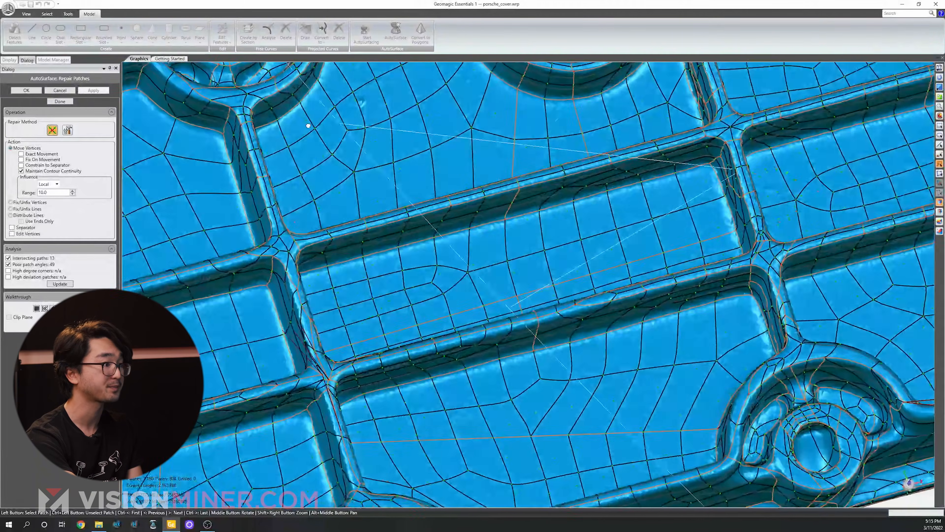
middle_drag(308, 125, 471, 210)
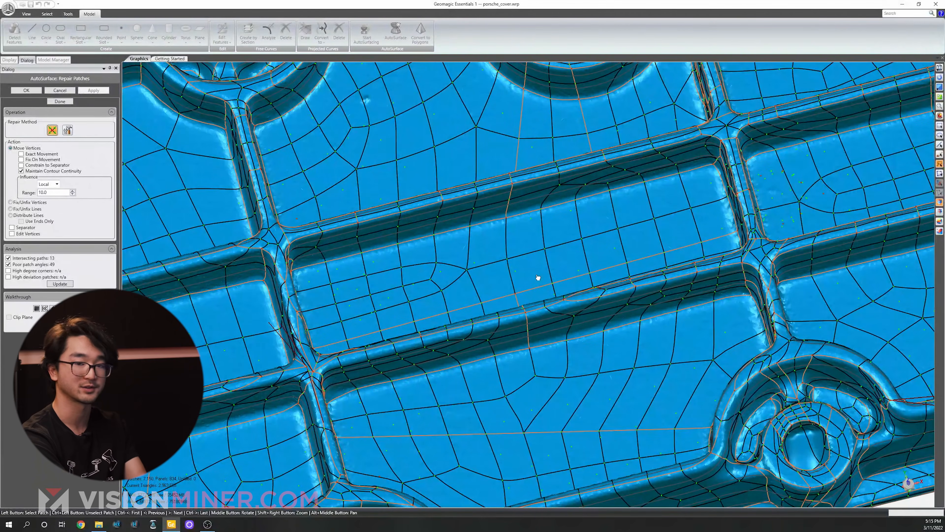
middle_drag(654, 171, 660, 239)
middle_drag(529, 315, 327, 319)
scroll(326, 318, up, 3)
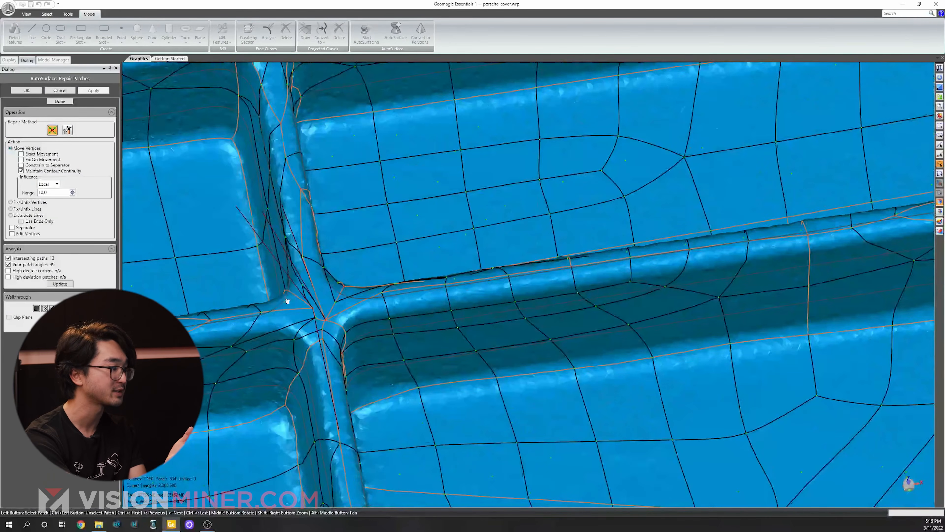
scroll(623, 298, down, 10)
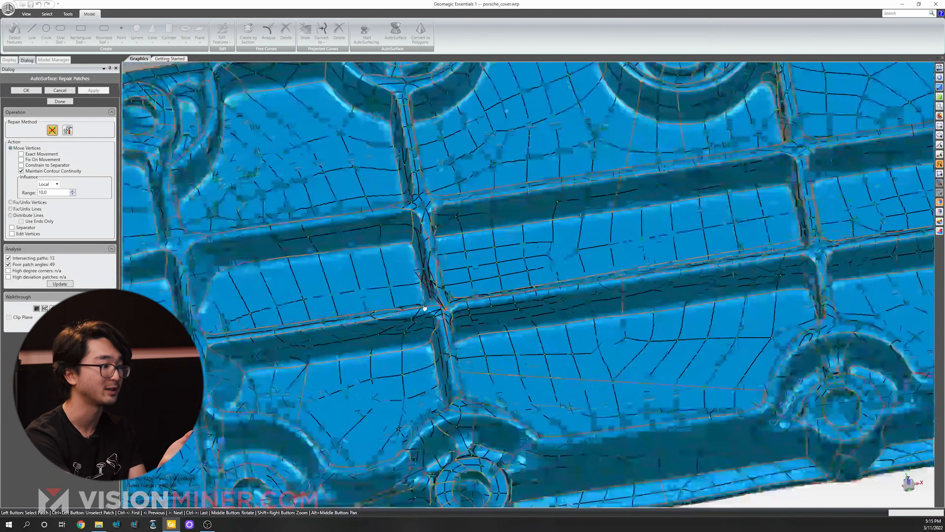
middle_drag(710, 149, 668, 171)
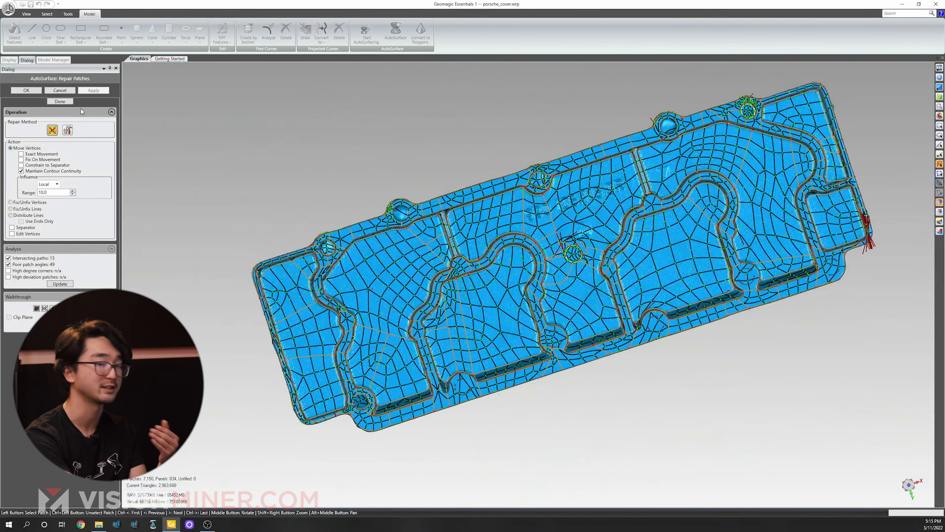
Step: Accept the patch repair to finish AutoSurface, and review the patched scan from both sides
click(24, 89)
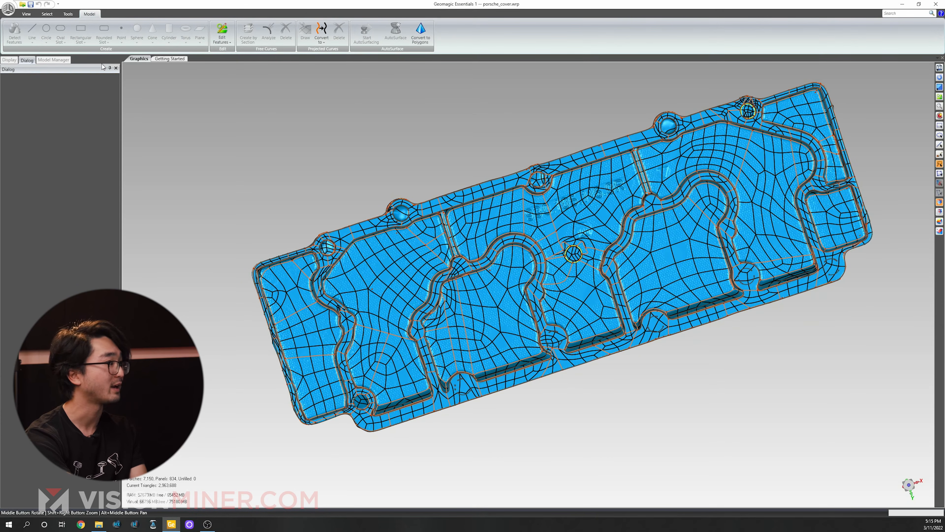
click(53, 60)
middle_drag(718, 224, 727, 277)
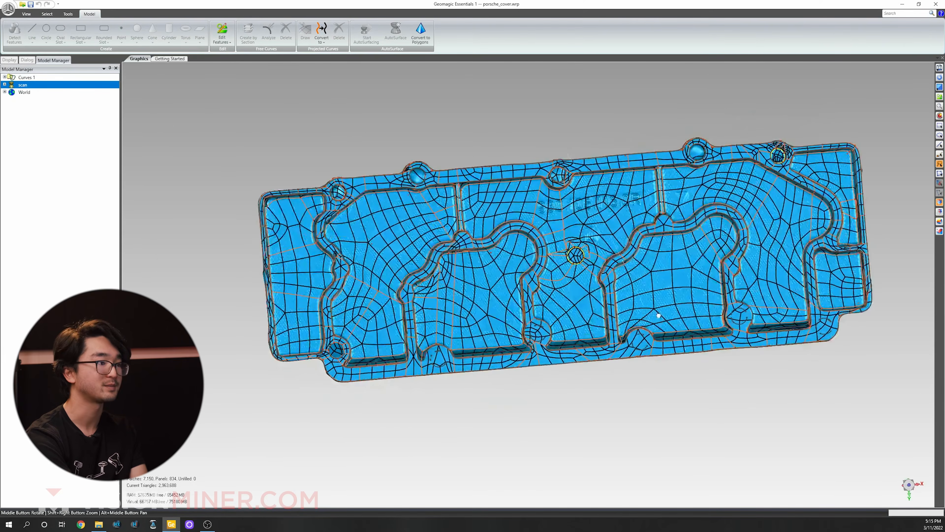
middle_drag(727, 277, 726, 270)
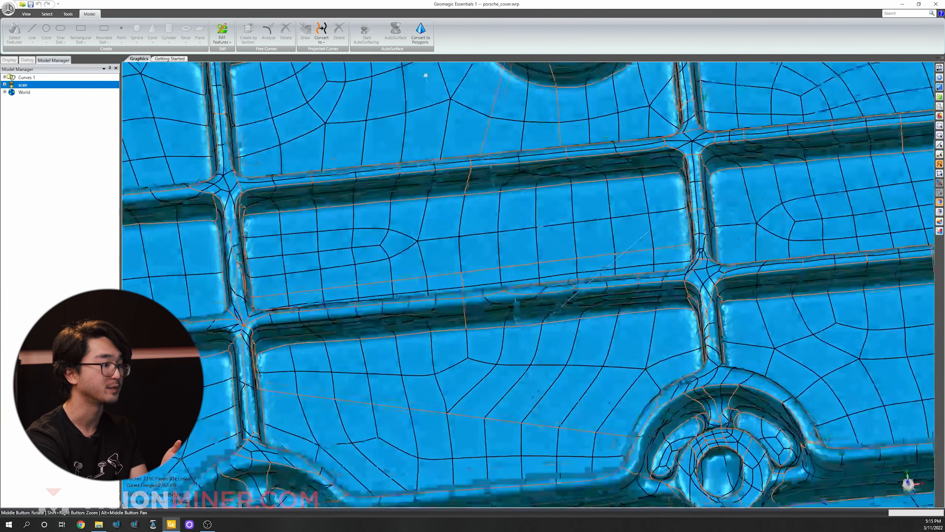
middle_drag(544, 331, 559, 316)
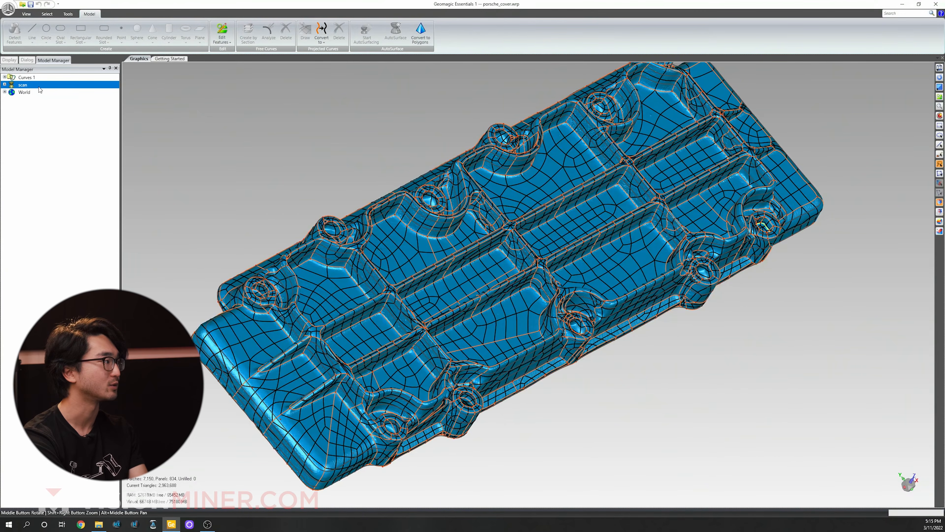
Step: Save the surfaced scan as a Step - AP203 file named porsche_cover.stp in the data folder
right_click(29, 85)
click(56, 151)
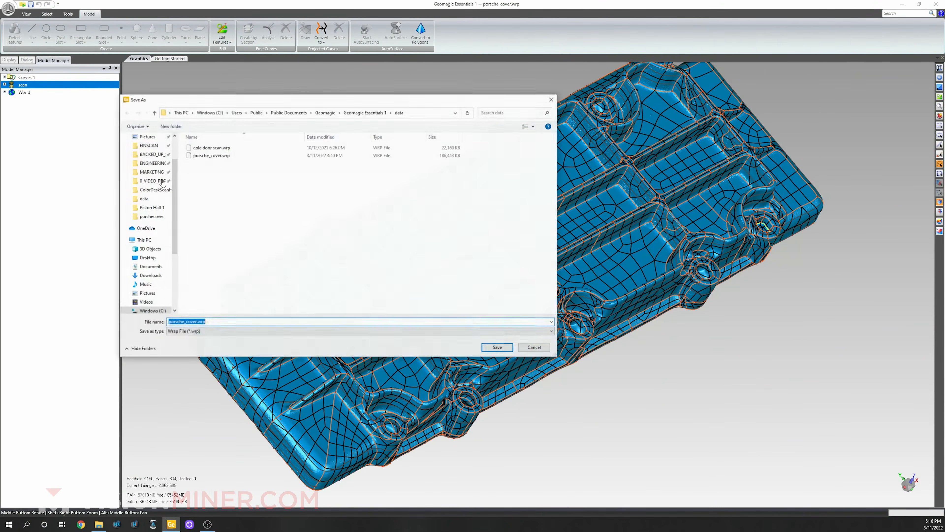
click(206, 331)
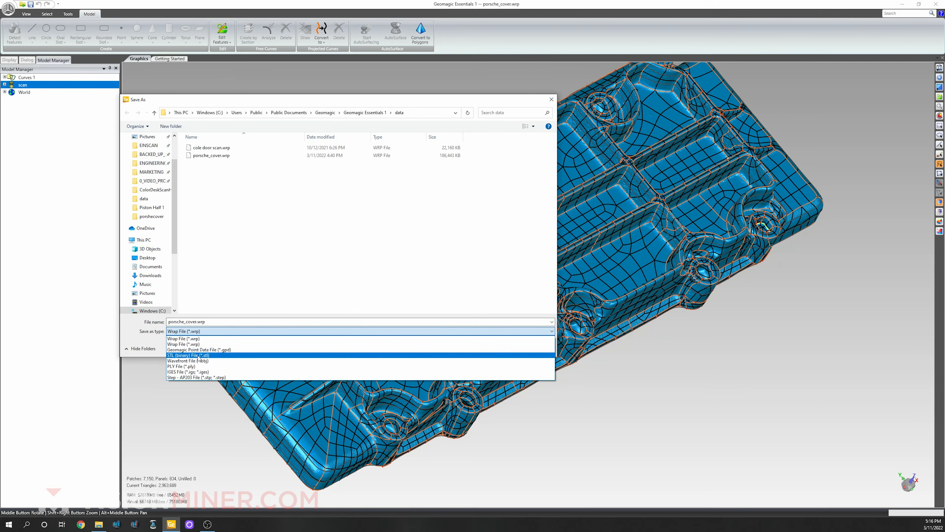
click(203, 378)
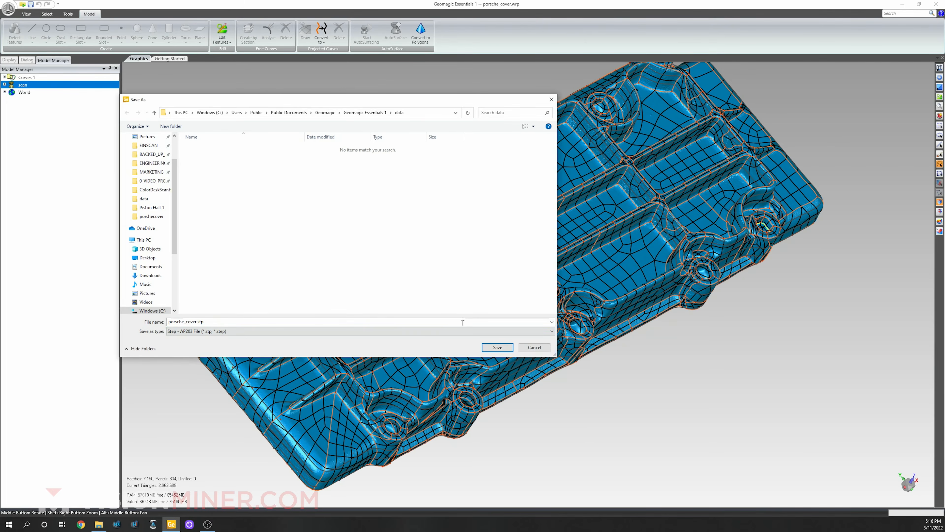
key(Return)
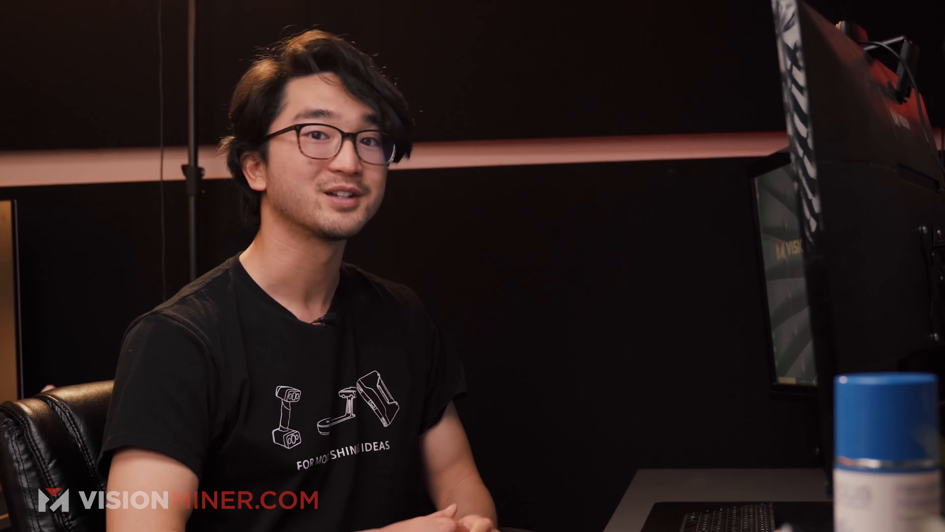